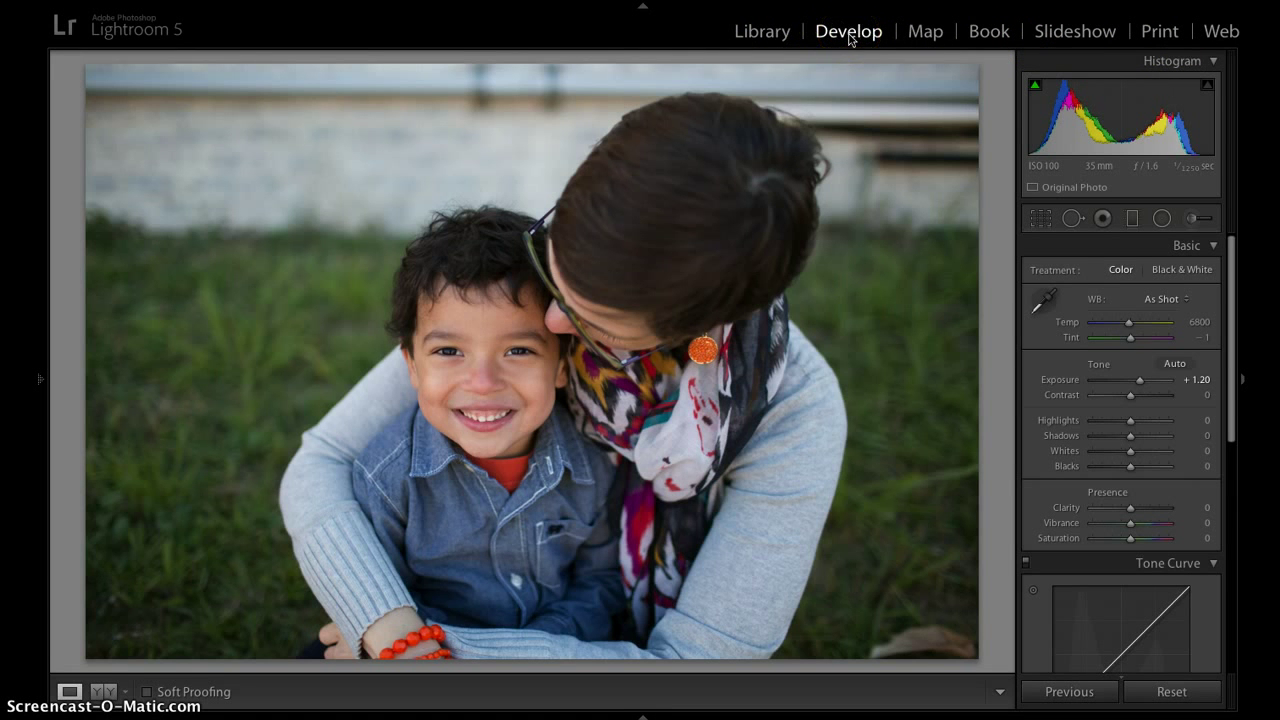
- Collapse the Histogram panel in Develop, then expand it again
click(1214, 63)
click(1214, 63)
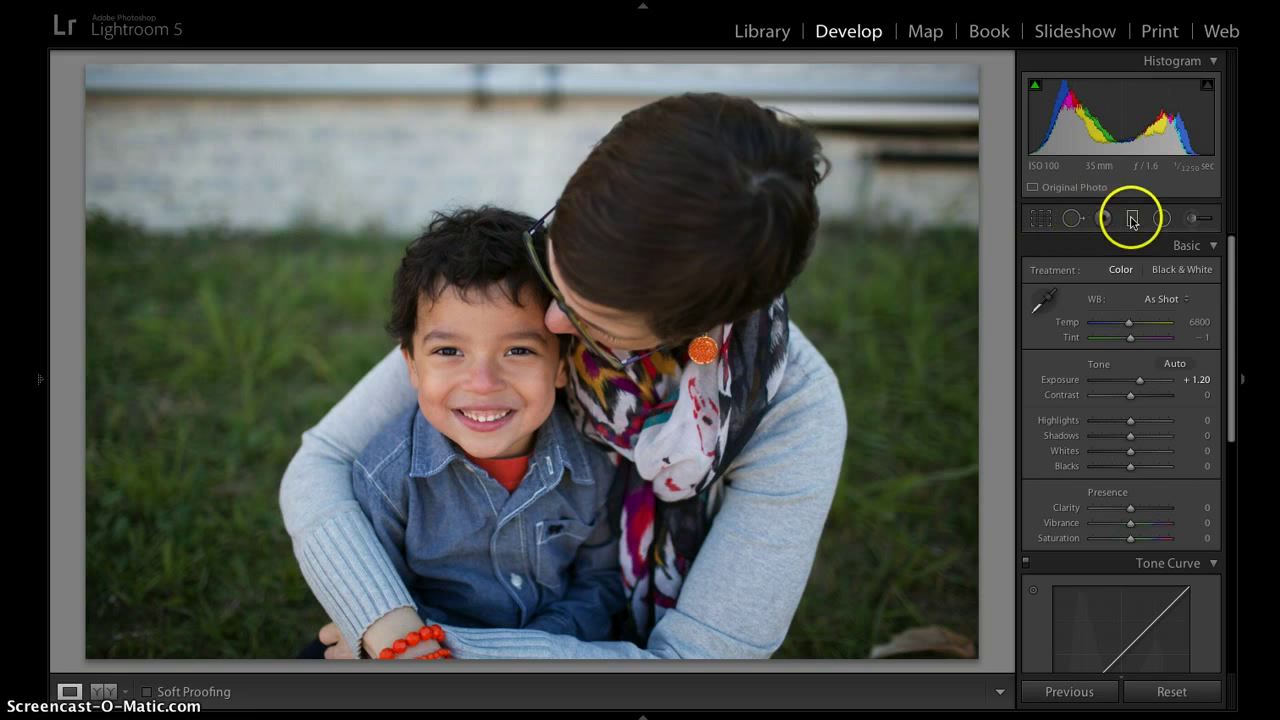
- Open Spot Removal and leave the brush in Heal mode after briefly trying Clone
click(1073, 220)
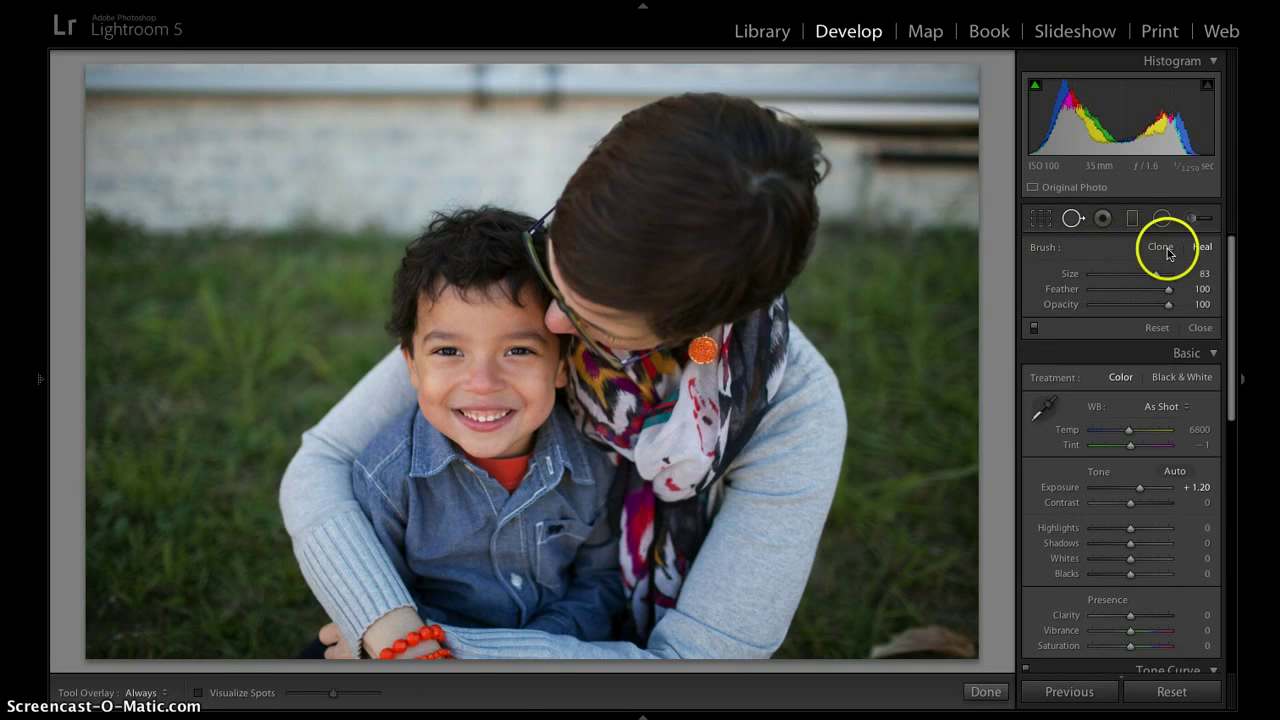
click(1203, 248)
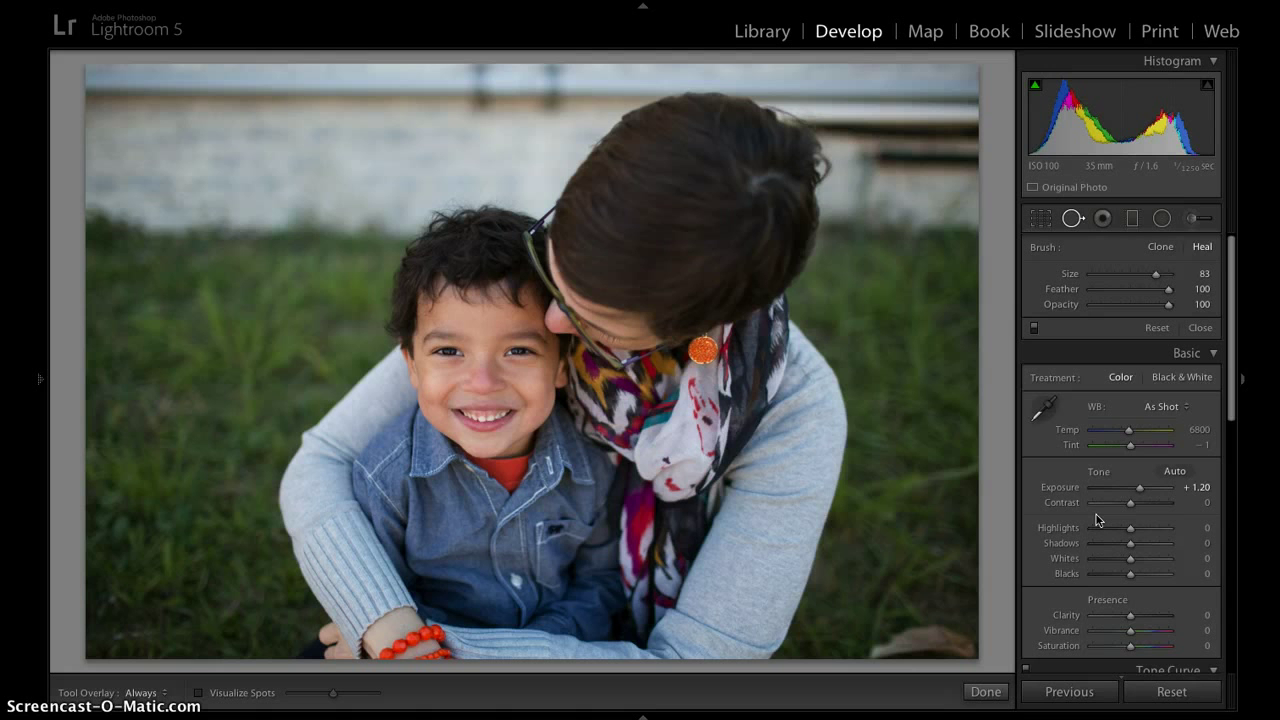
click(1205, 277)
click(1159, 250)
click(1210, 250)
- Shrink the Heal brush size to 82, then enlarge it to 84
click(1188, 252)
mouse_move(1156, 275)
mouse_down()
mouse_move(1175, 280)
mouse_move(1087, 280)
mouse_move(1157, 289)
mouse_up()
drag(946, 666, 952, 641)
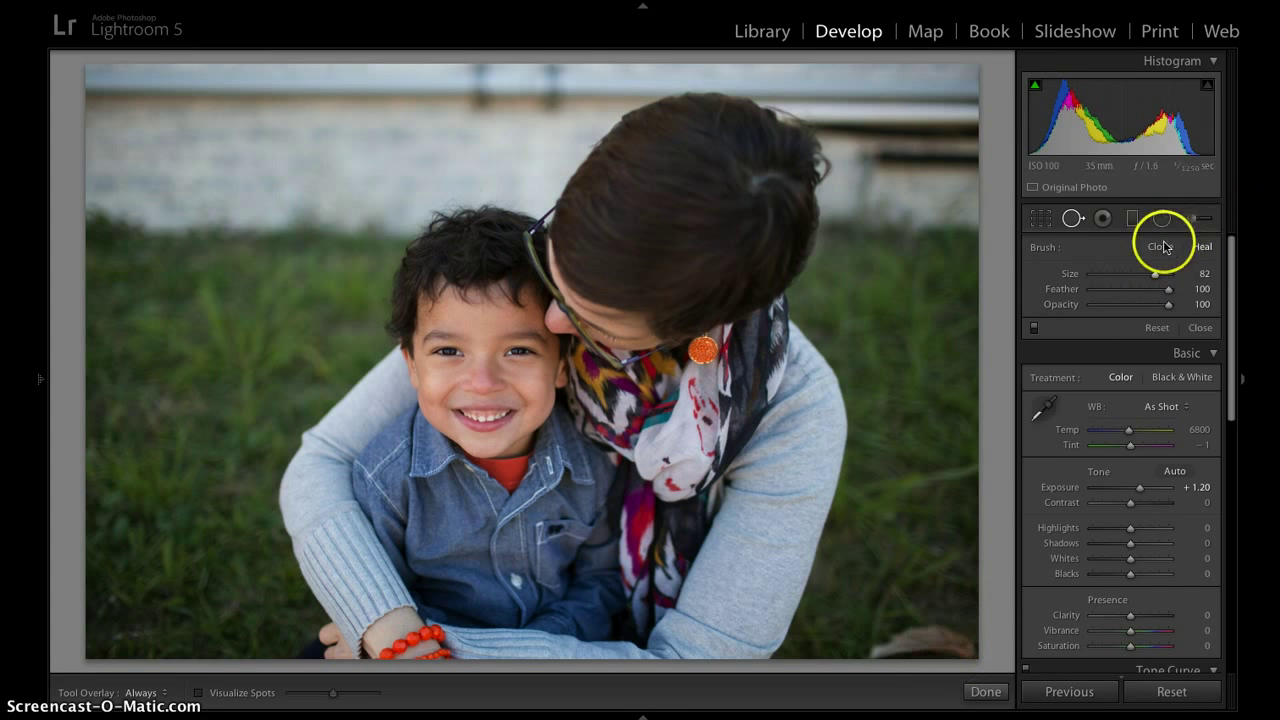
drag(1157, 273, 1158, 274)
drag(951, 640, 949, 640)
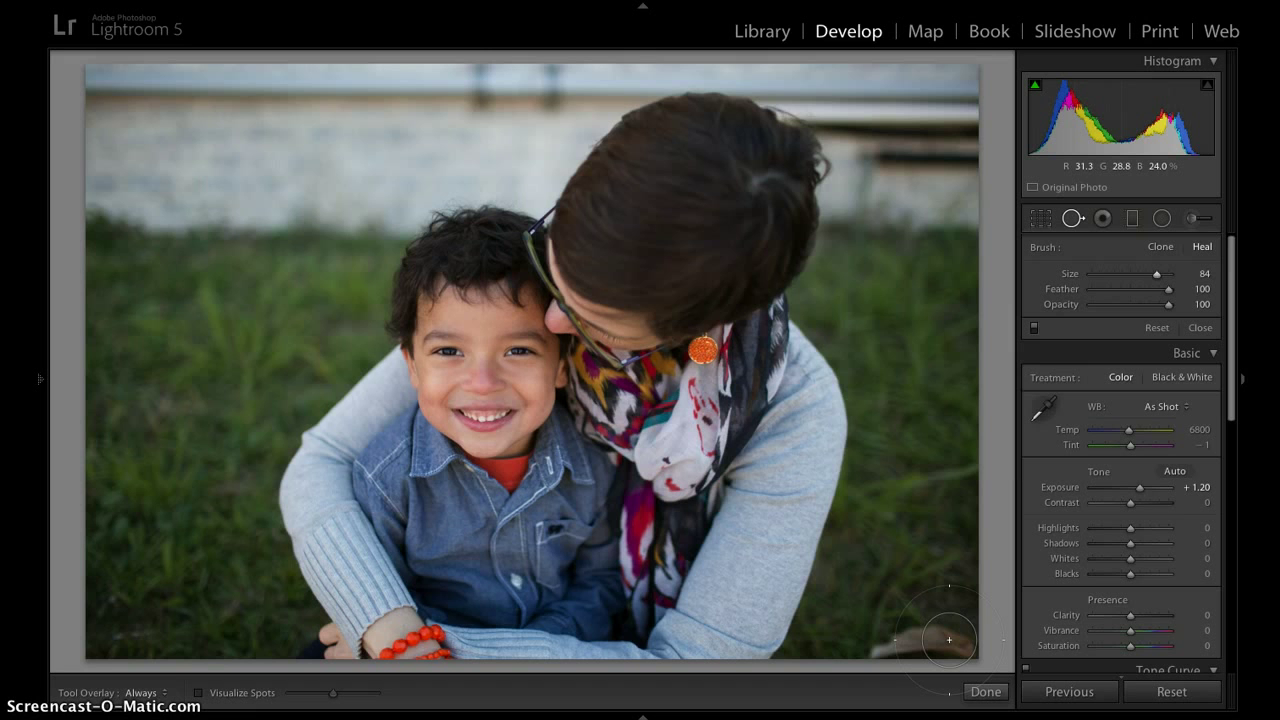
- Place a heal spot on the bottom-right leaf and adjust its source and position
click(949, 640)
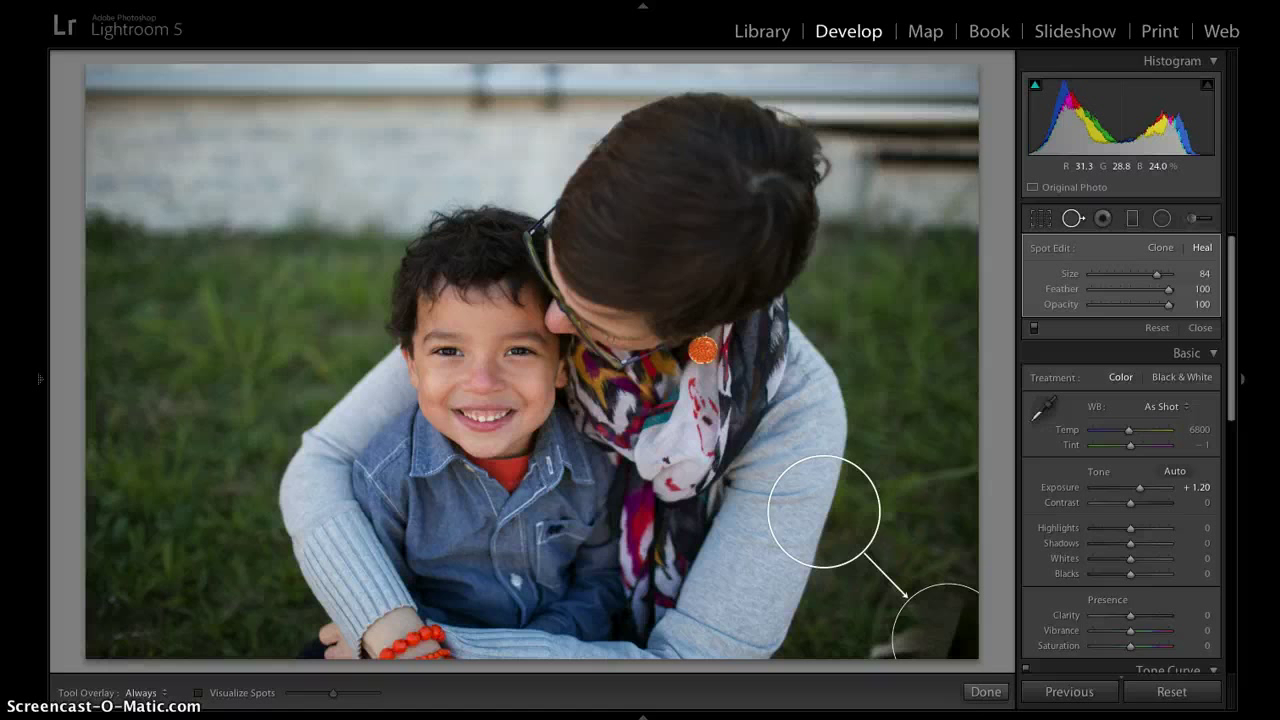
click(916, 590)
click(823, 516)
drag(825, 517, 908, 499)
drag(924, 579, 883, 644)
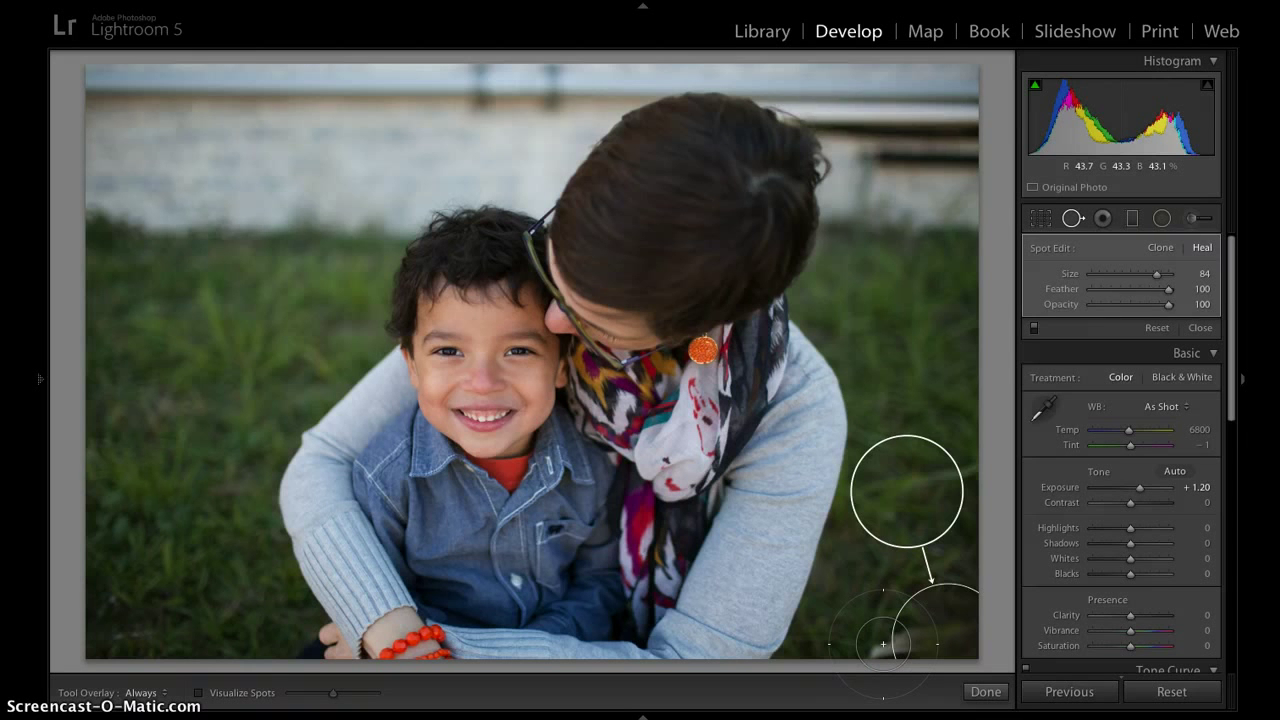
- Add another heal spot on the leaf sampled from nearby grass, then close Spot Removal
click(883, 644)
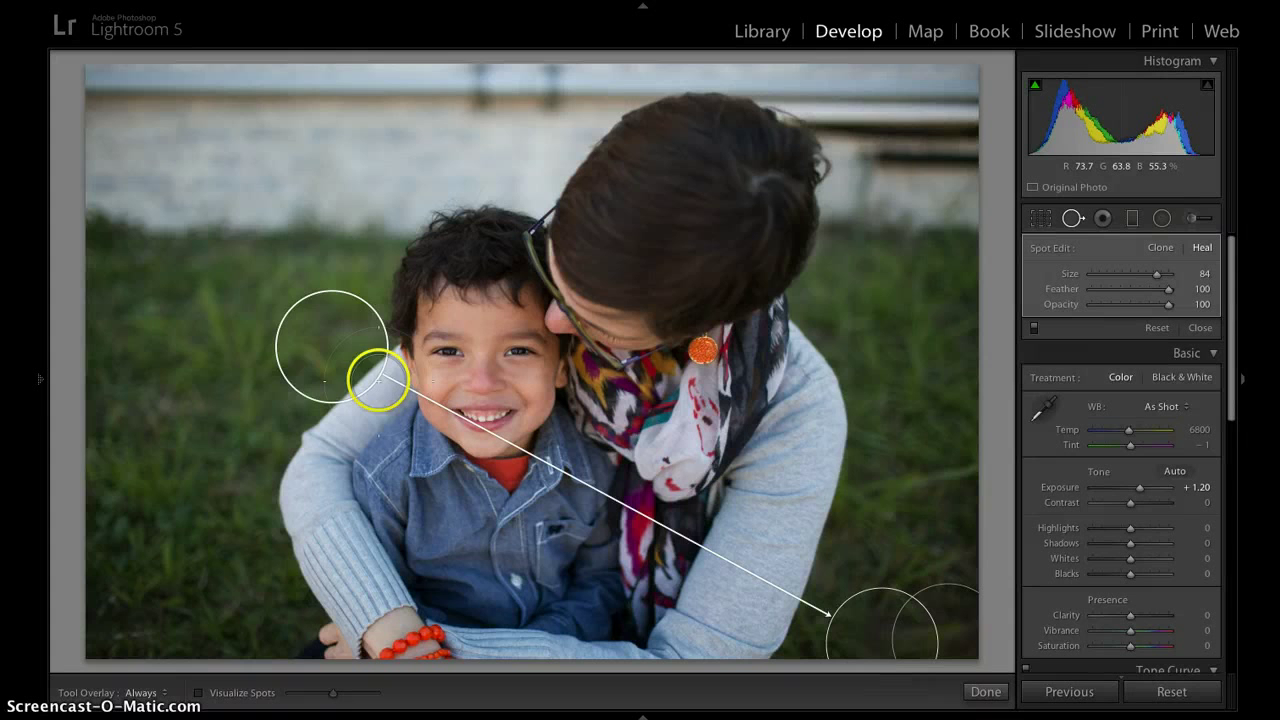
click(320, 349)
mouse_move(320, 350)
mouse_down()
mouse_move(505, 362)
mouse_move(886, 494)
mouse_move(900, 515)
mouse_up()
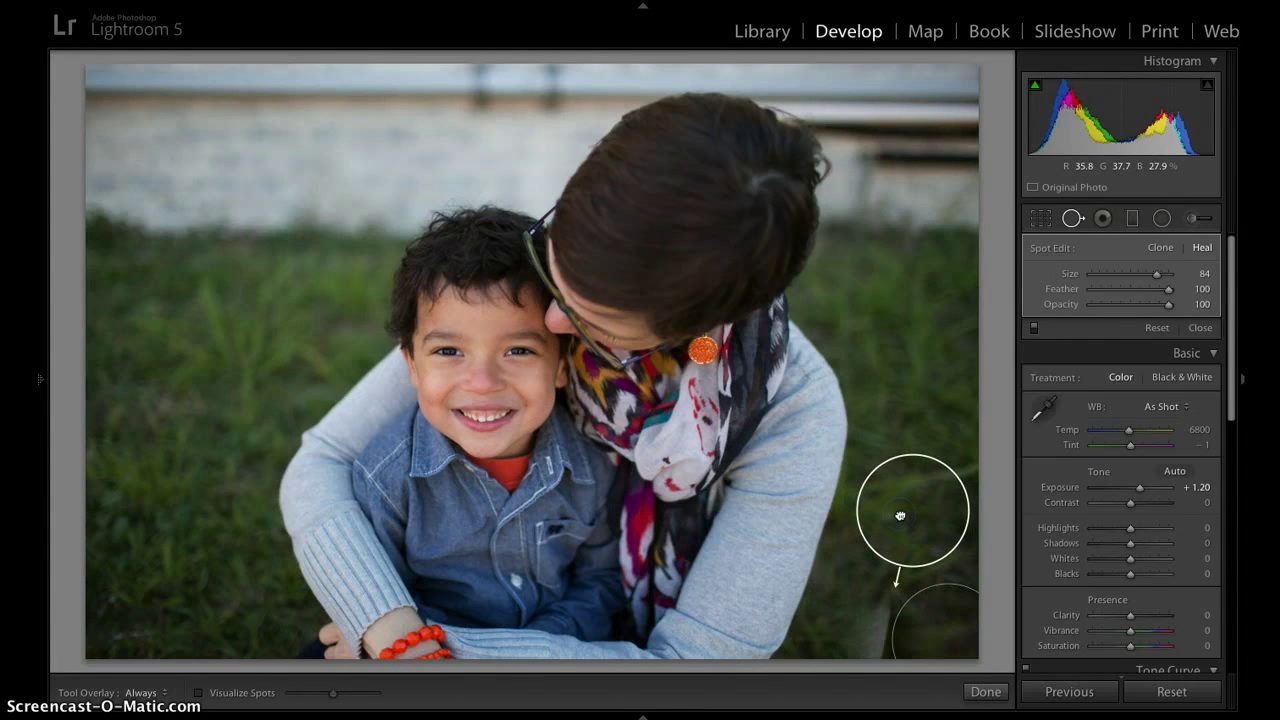
click(1199, 328)
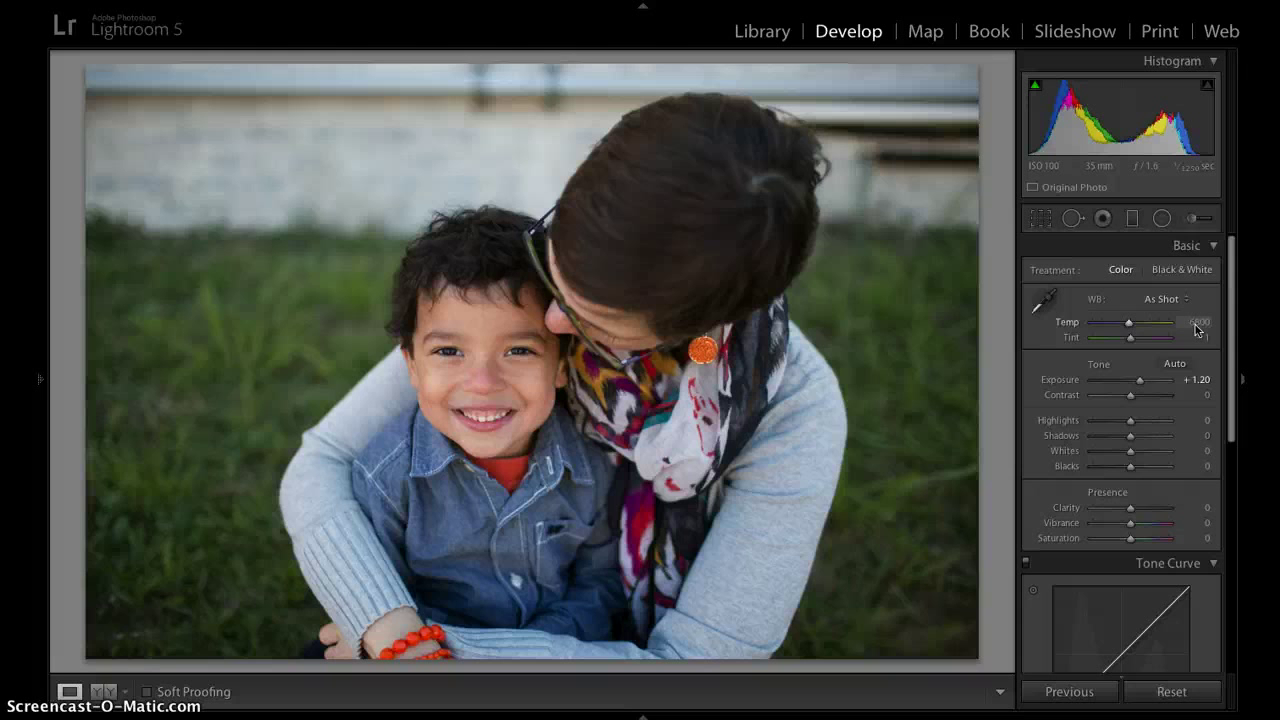
- Undo the three spot removal edits with Ctrl+Z
key(ctrl+z)
key(ctrl+z)
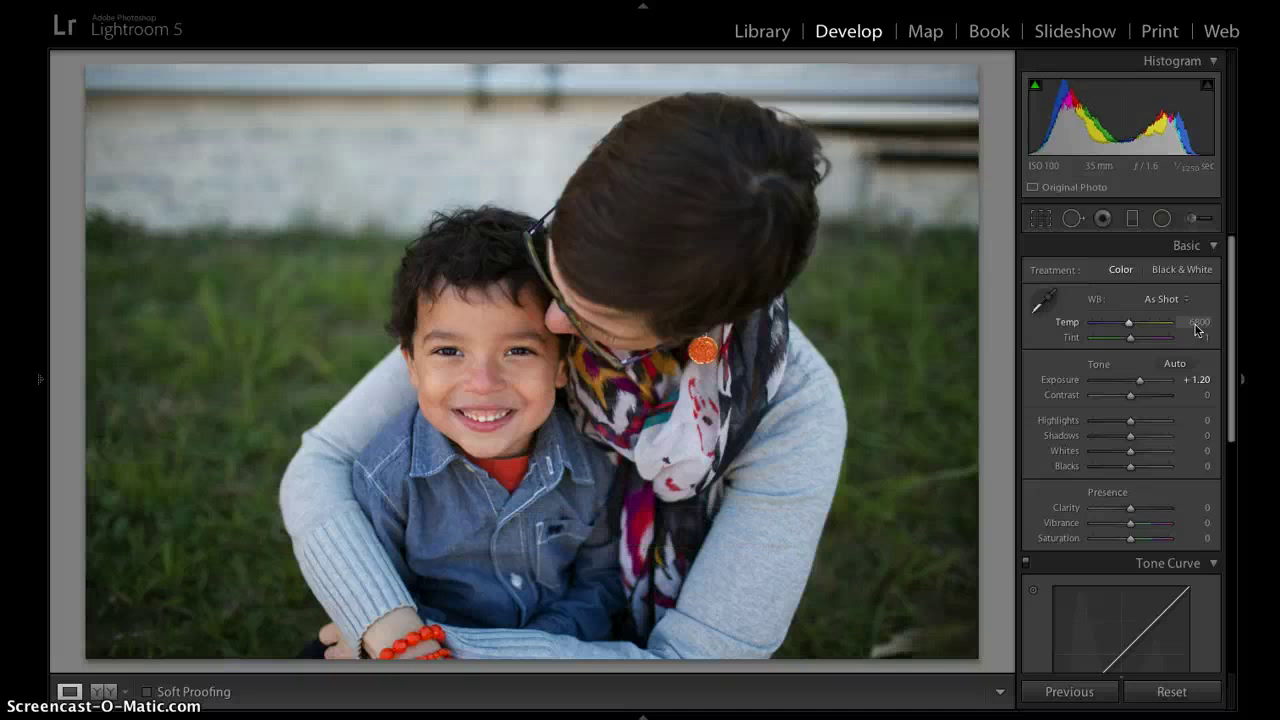
key(ctrl+z)
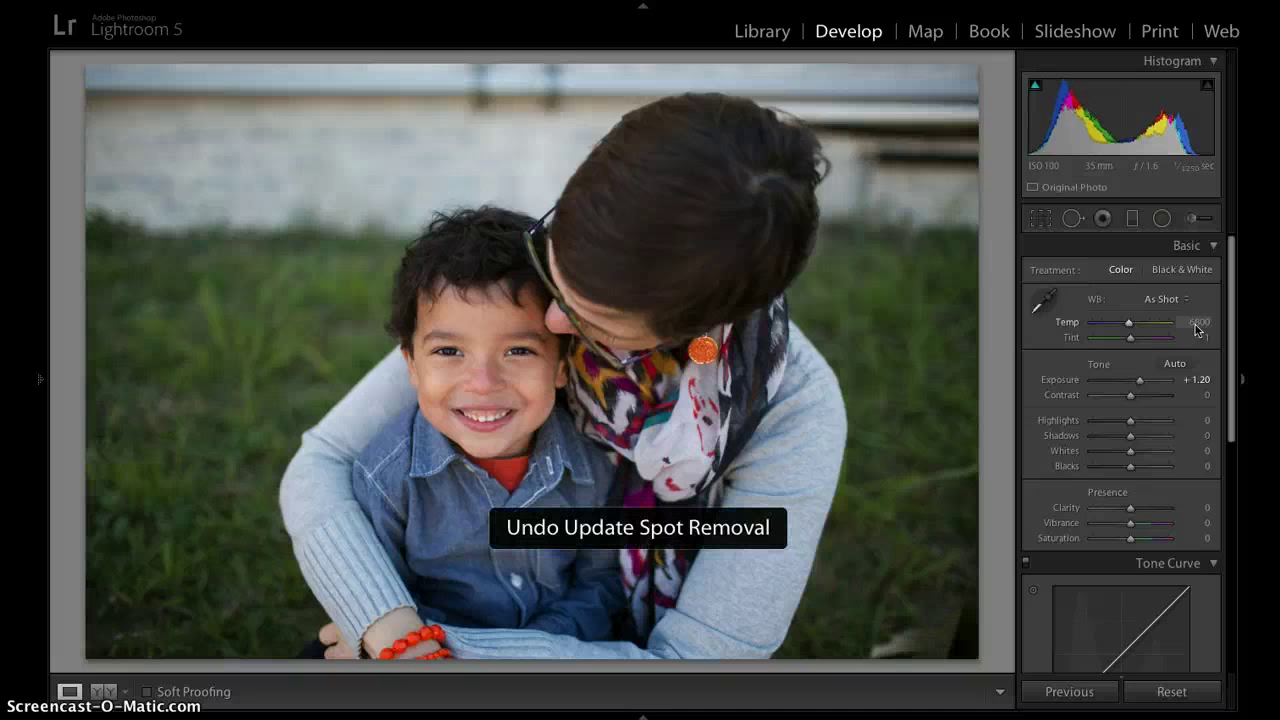
key(ctrl+z)
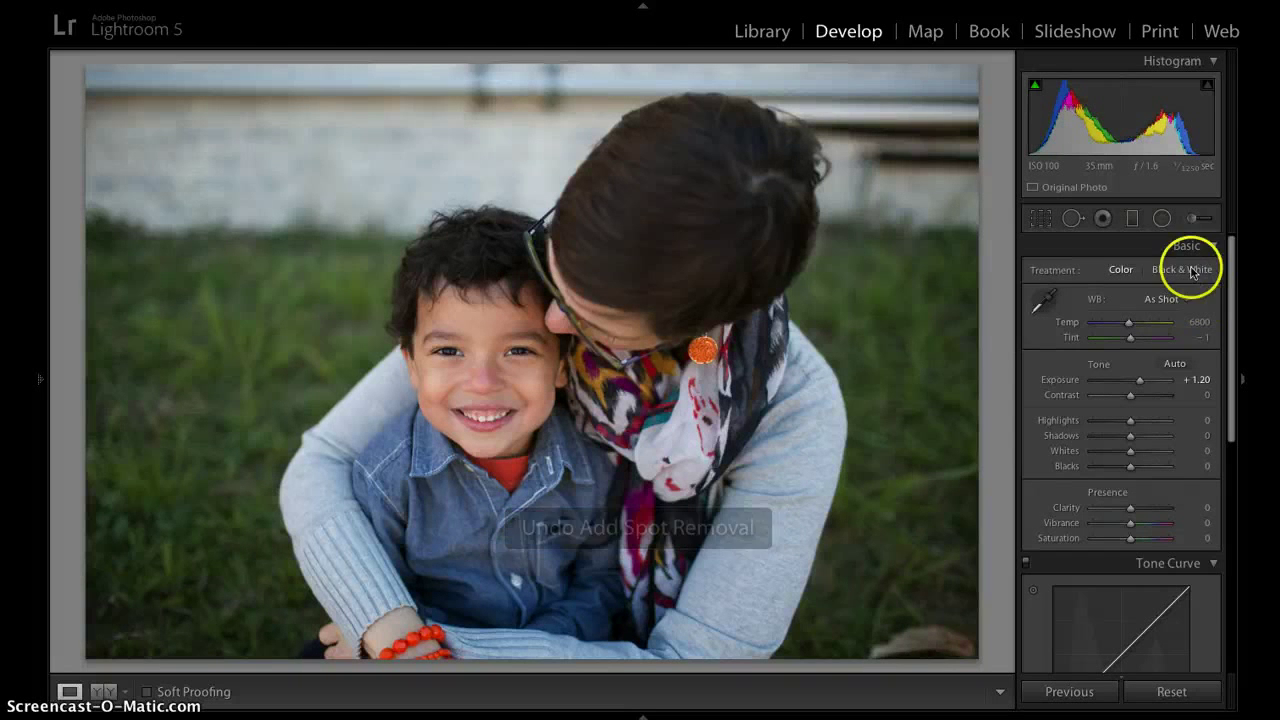
- Clone over the leaf using the woman's sleeve as source, then clear that clone spot
click(1068, 219)
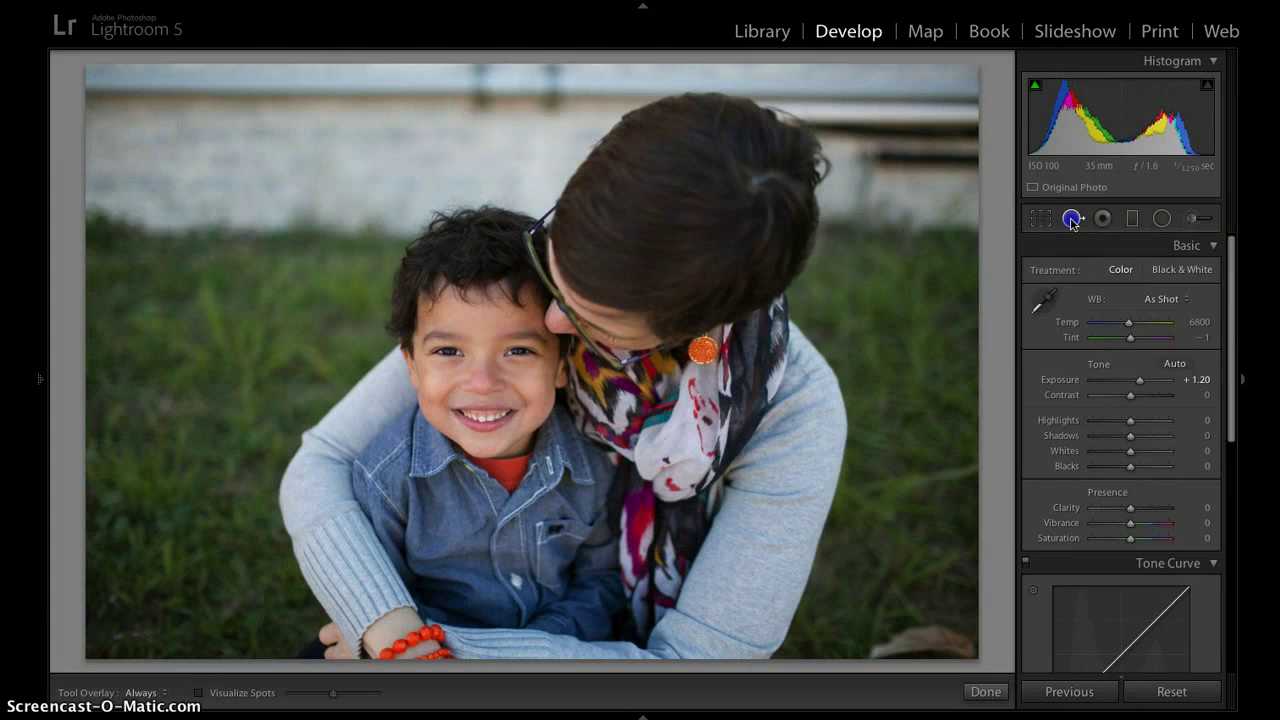
click(1161, 248)
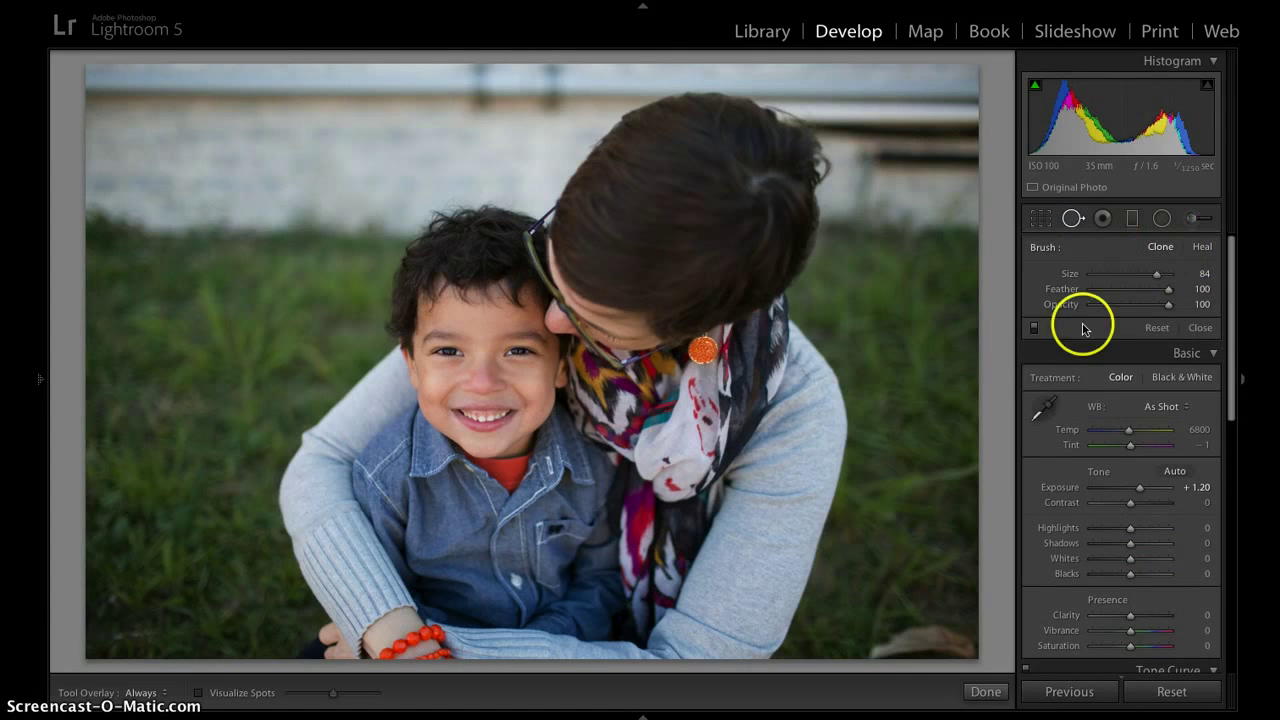
click(954, 635)
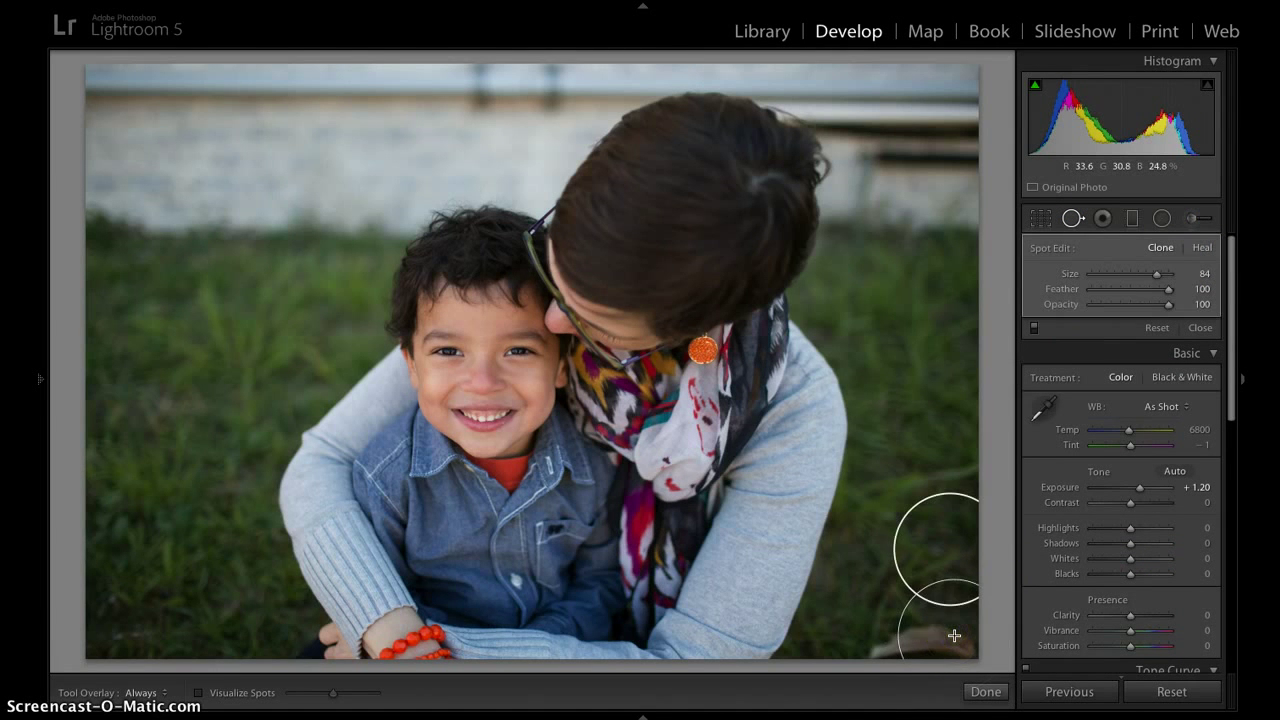
drag(777, 526, 766, 524)
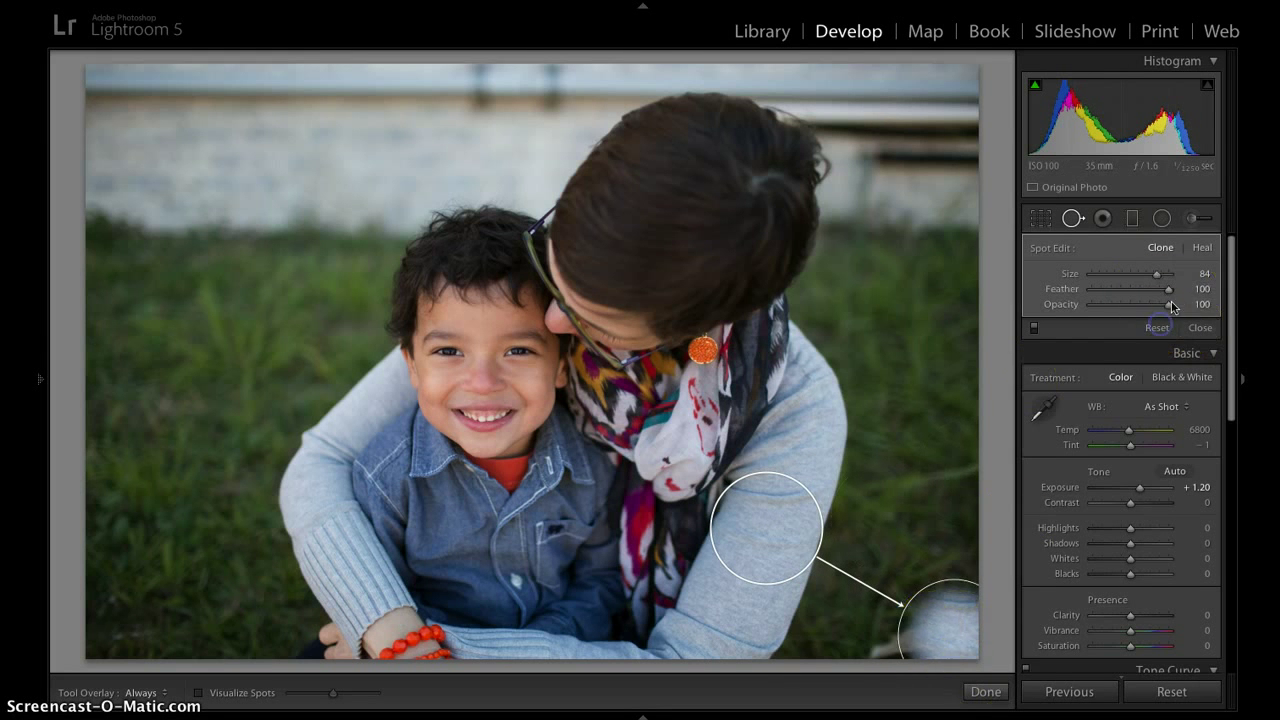
click(1157, 328)
- Heal the leaf from the sleeve instead, close Spot Removal, and undo the heal twice
click(1202, 247)
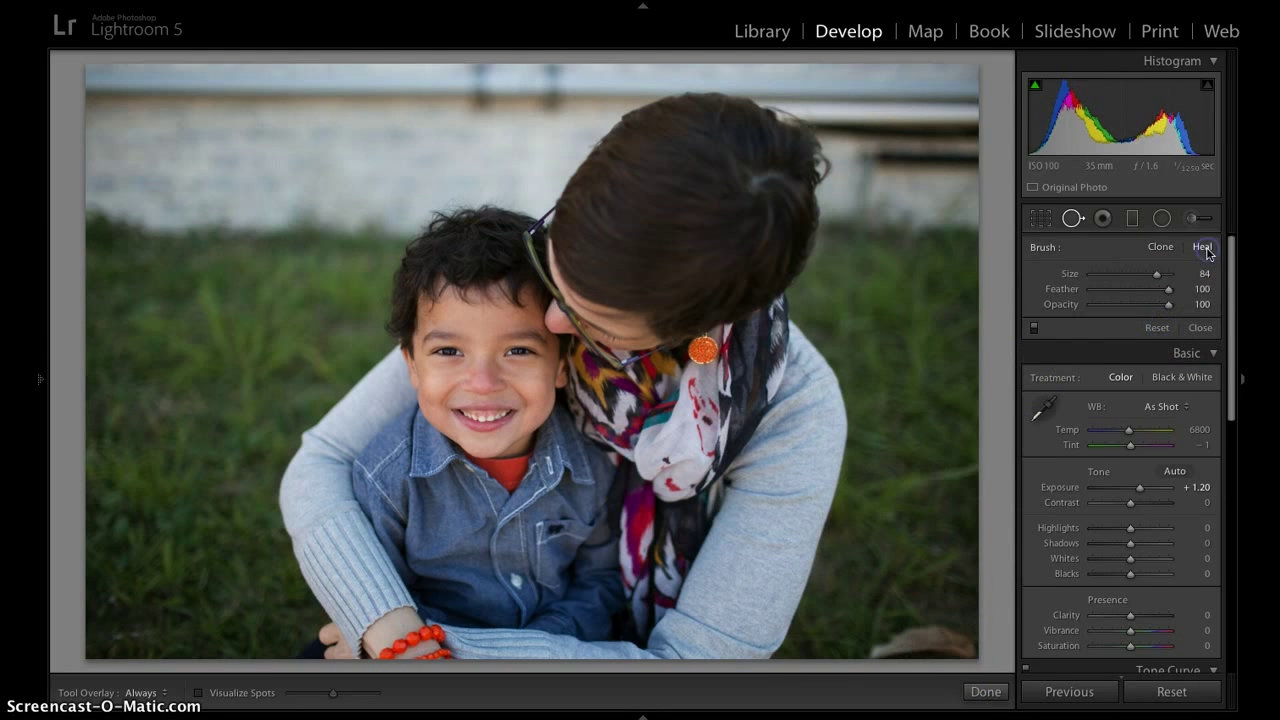
click(943, 634)
drag(811, 509, 763, 528)
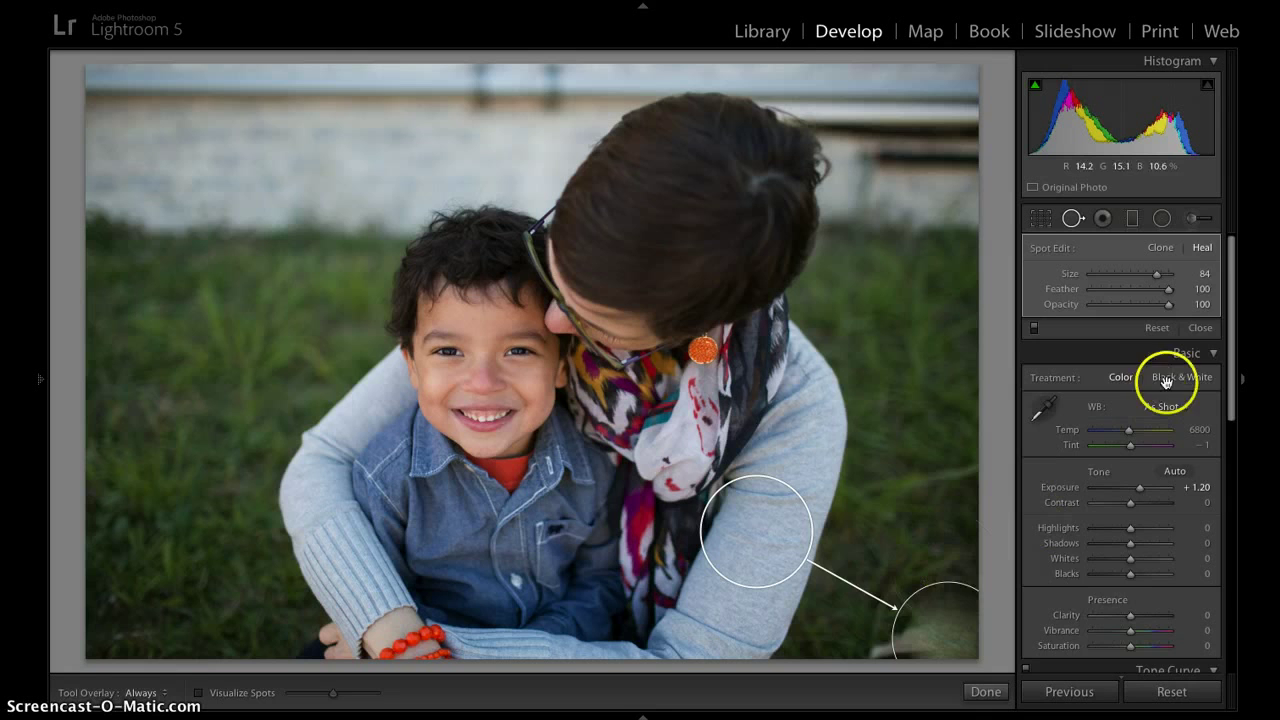
click(1203, 327)
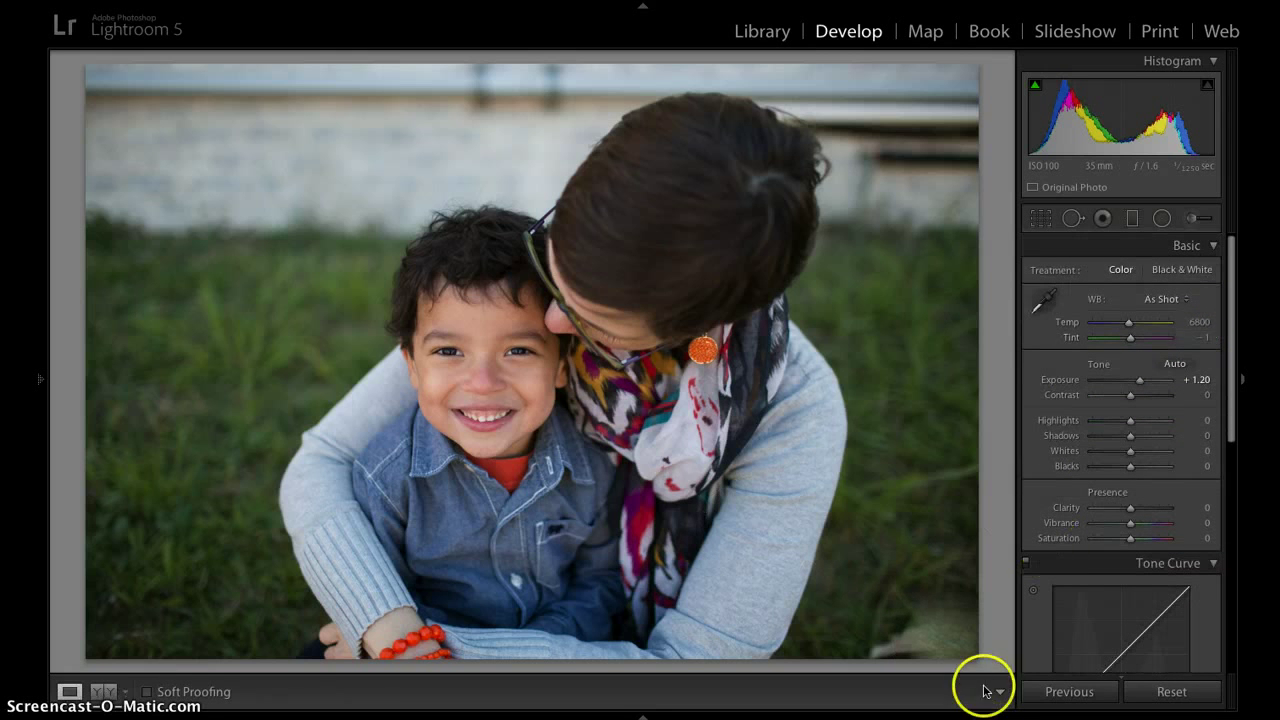
key(ctrl+z)
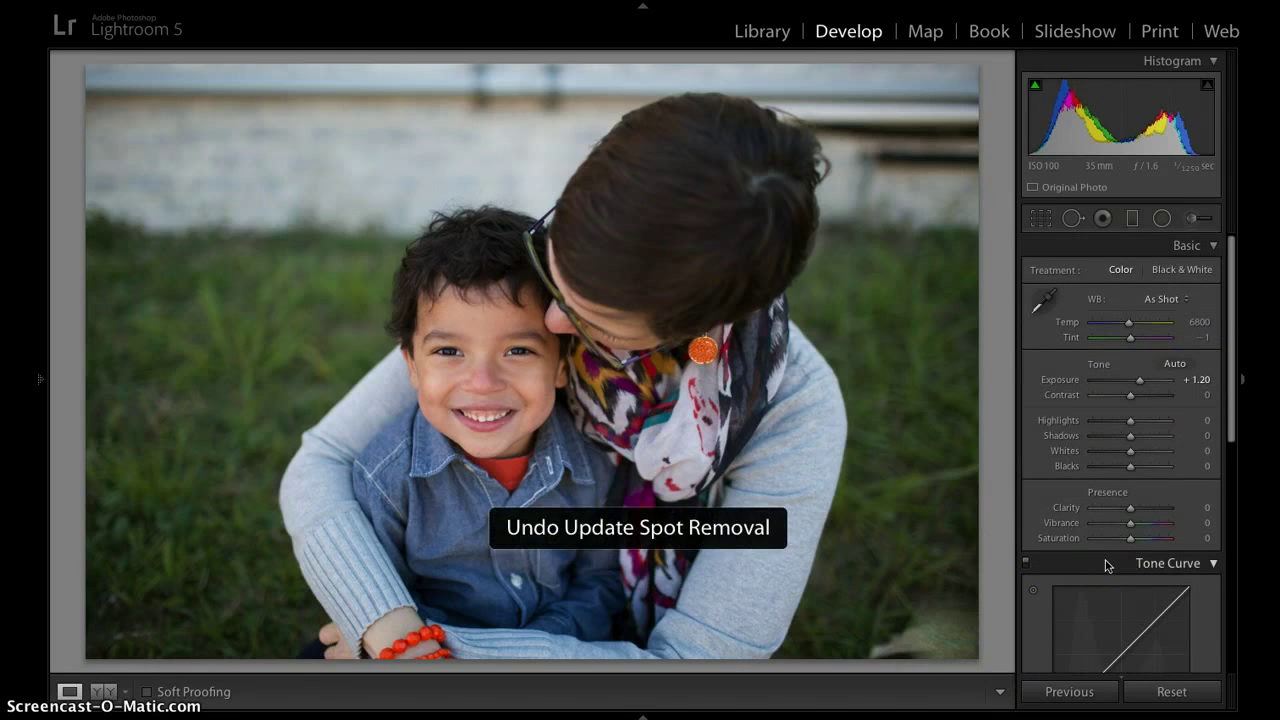
key(ctrl+z)
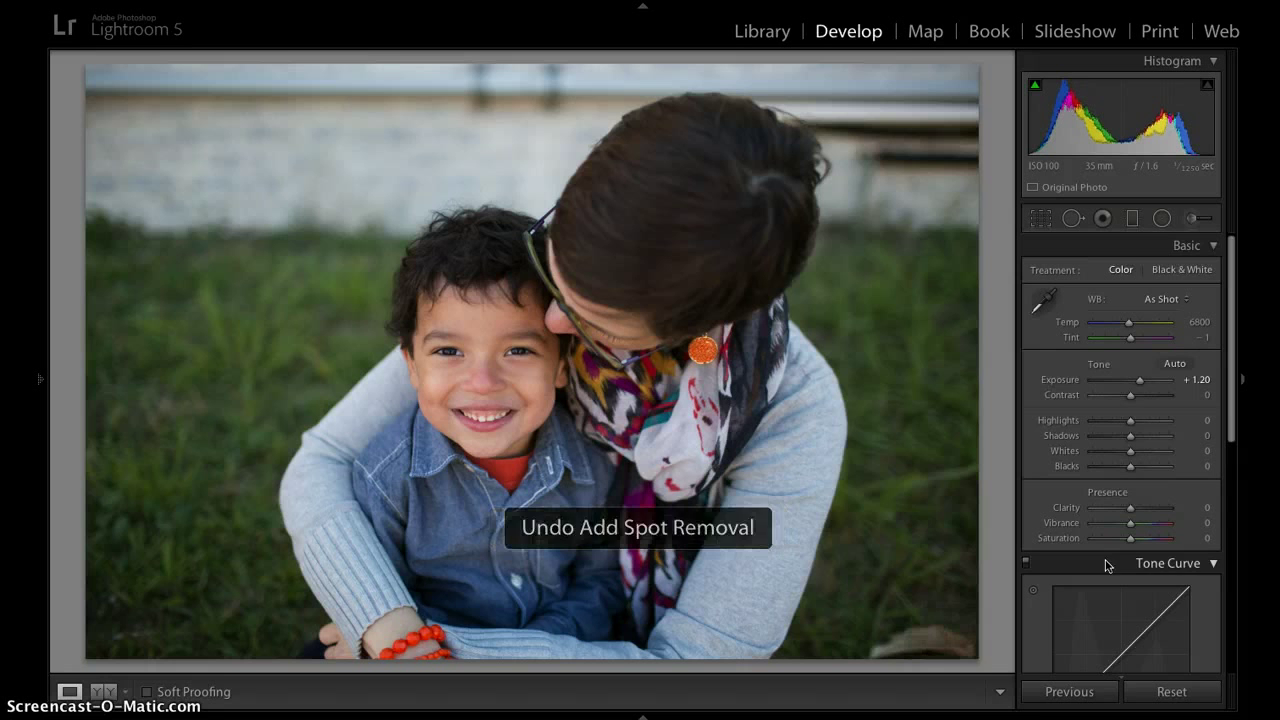
- Heal the bottom-right leaf with its source moved from the hair onto grass above
click(1073, 220)
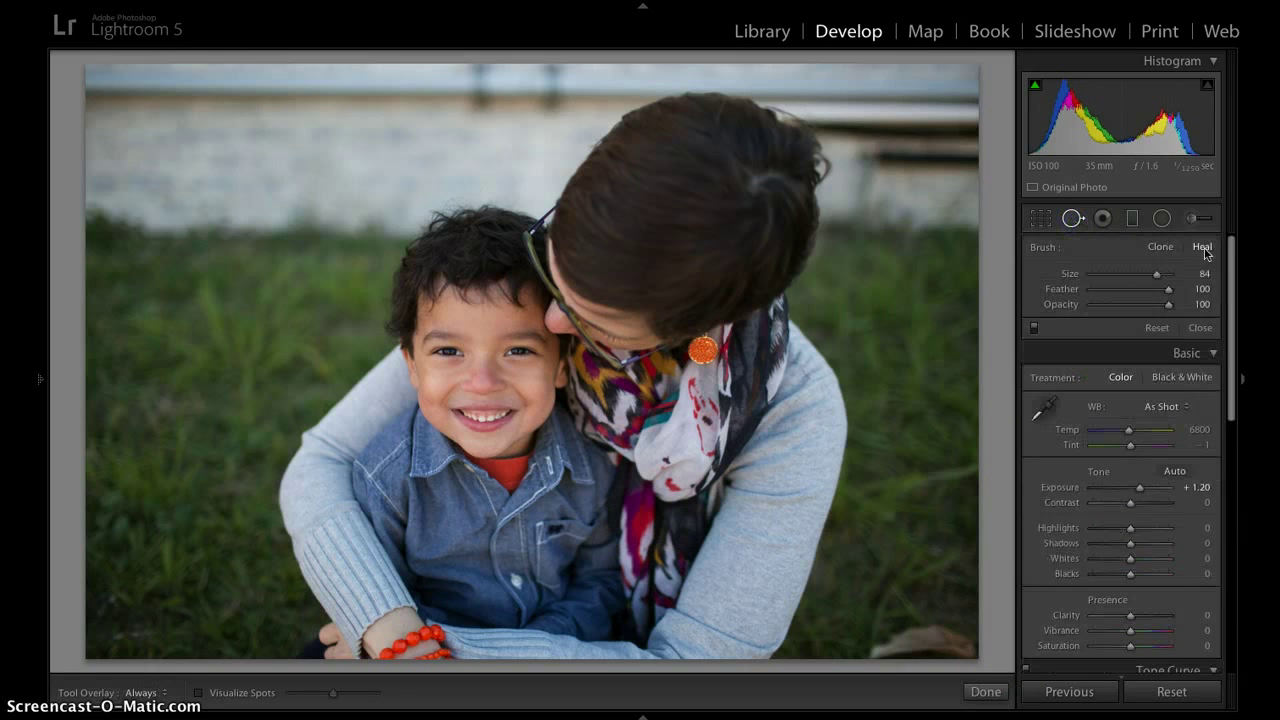
click(1203, 248)
click(942, 629)
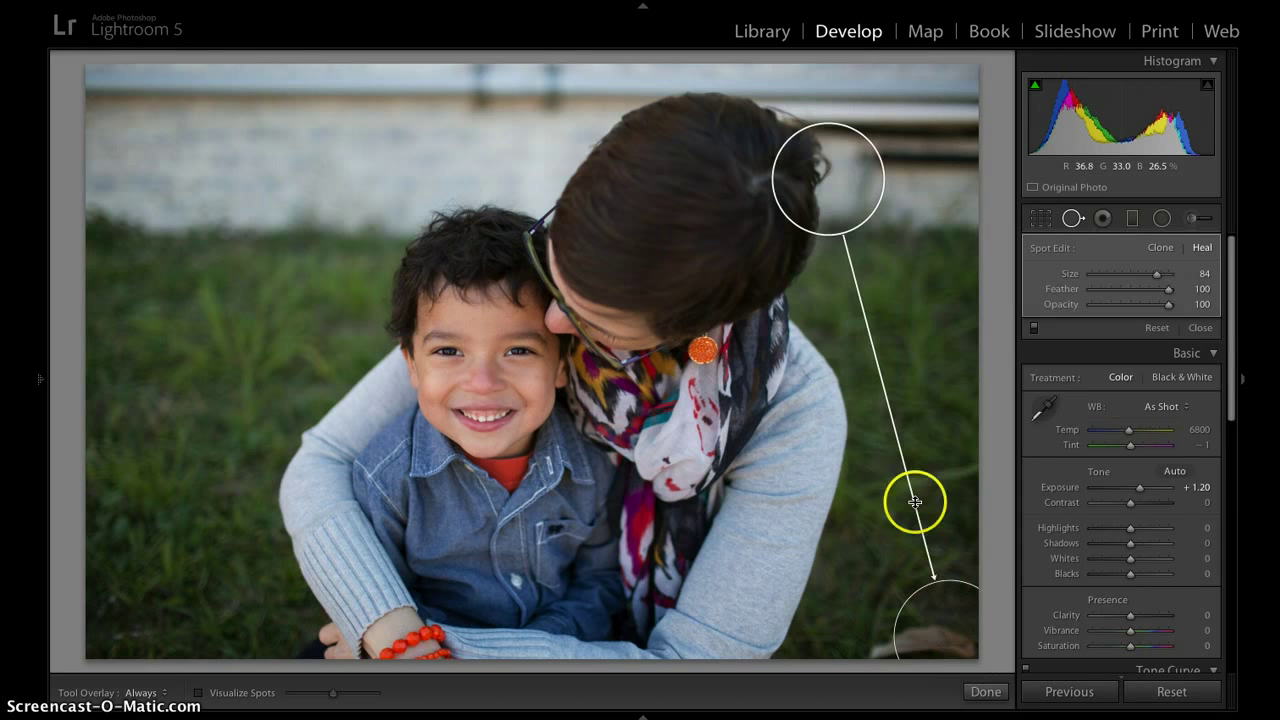
drag(828, 163, 921, 452)
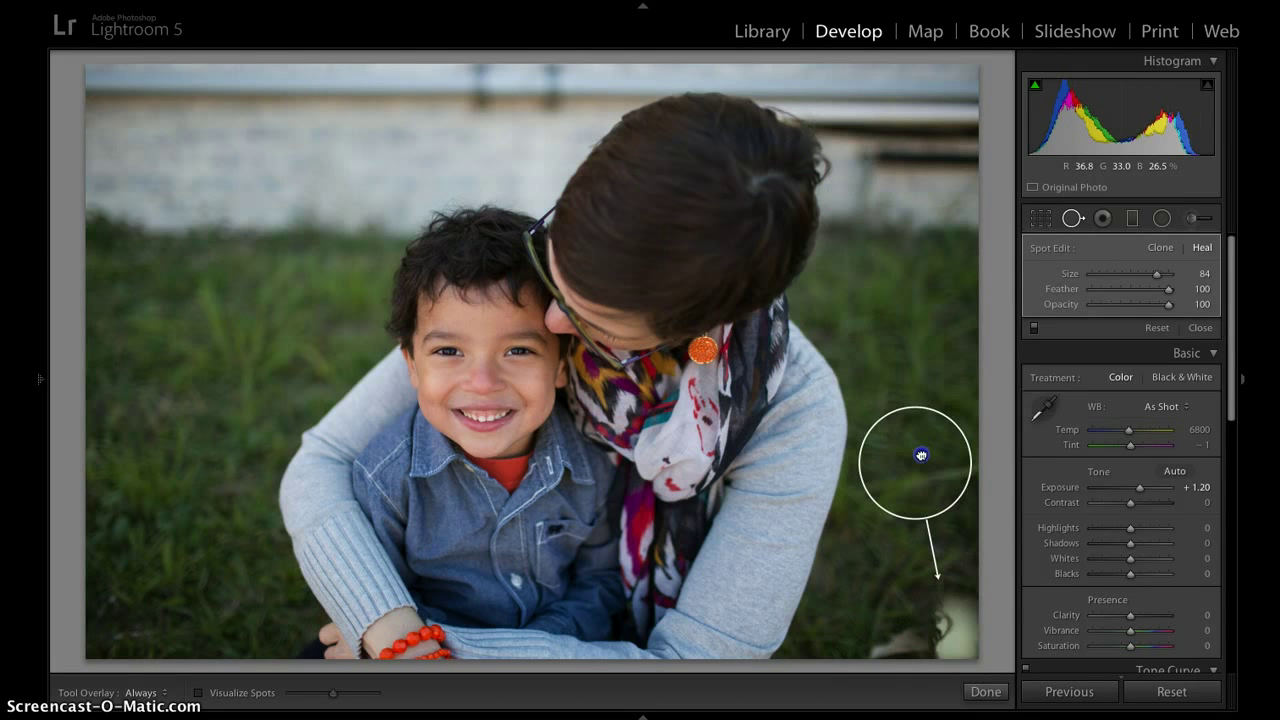
drag(921, 455, 921, 473)
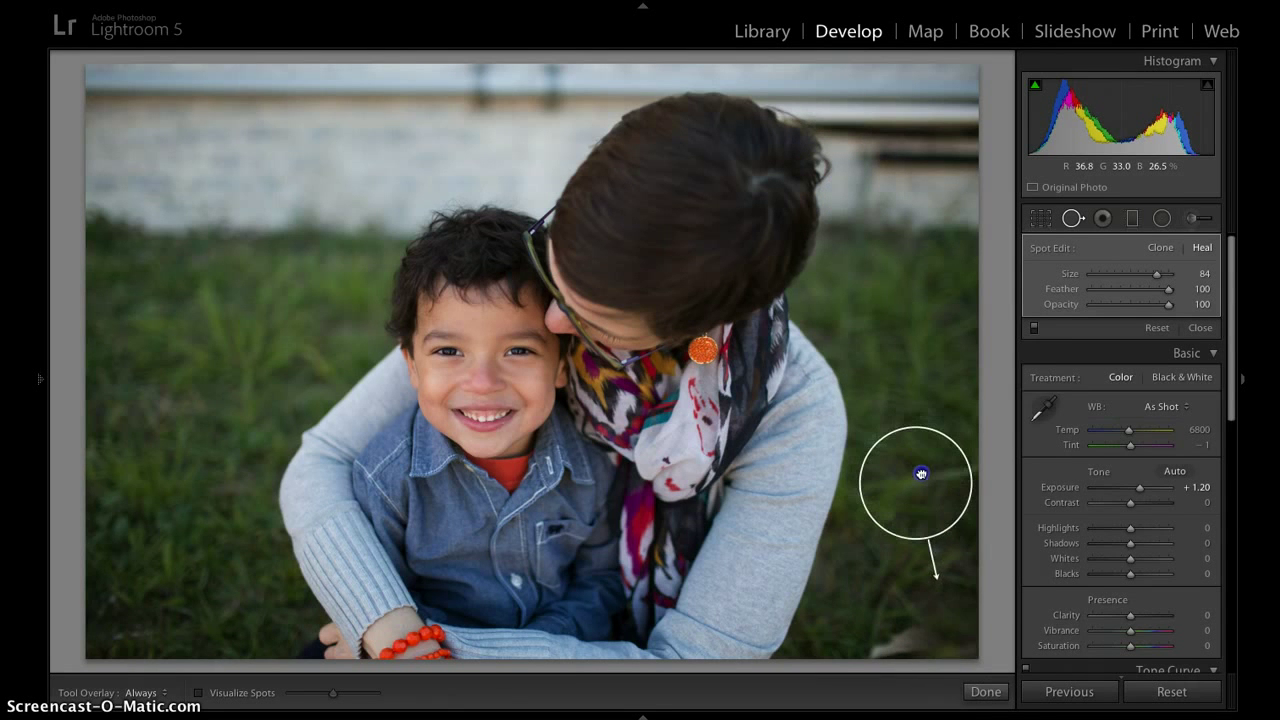
click(889, 633)
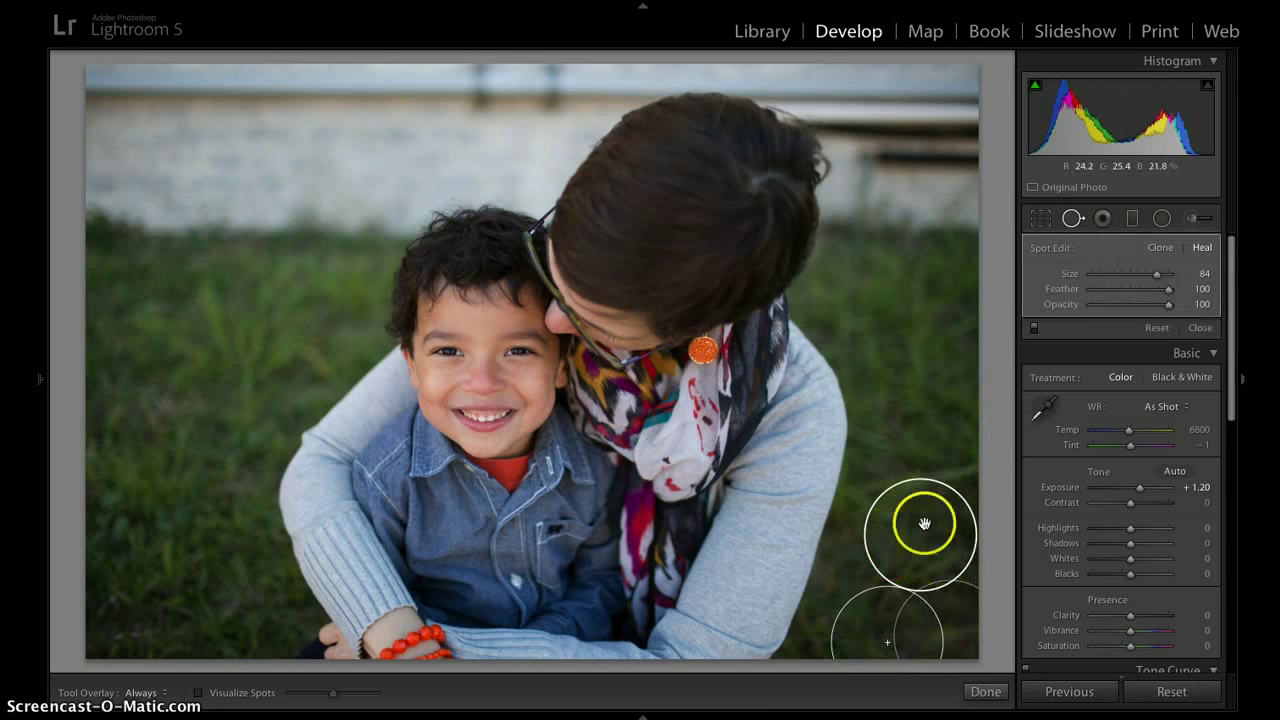
click(1207, 330)
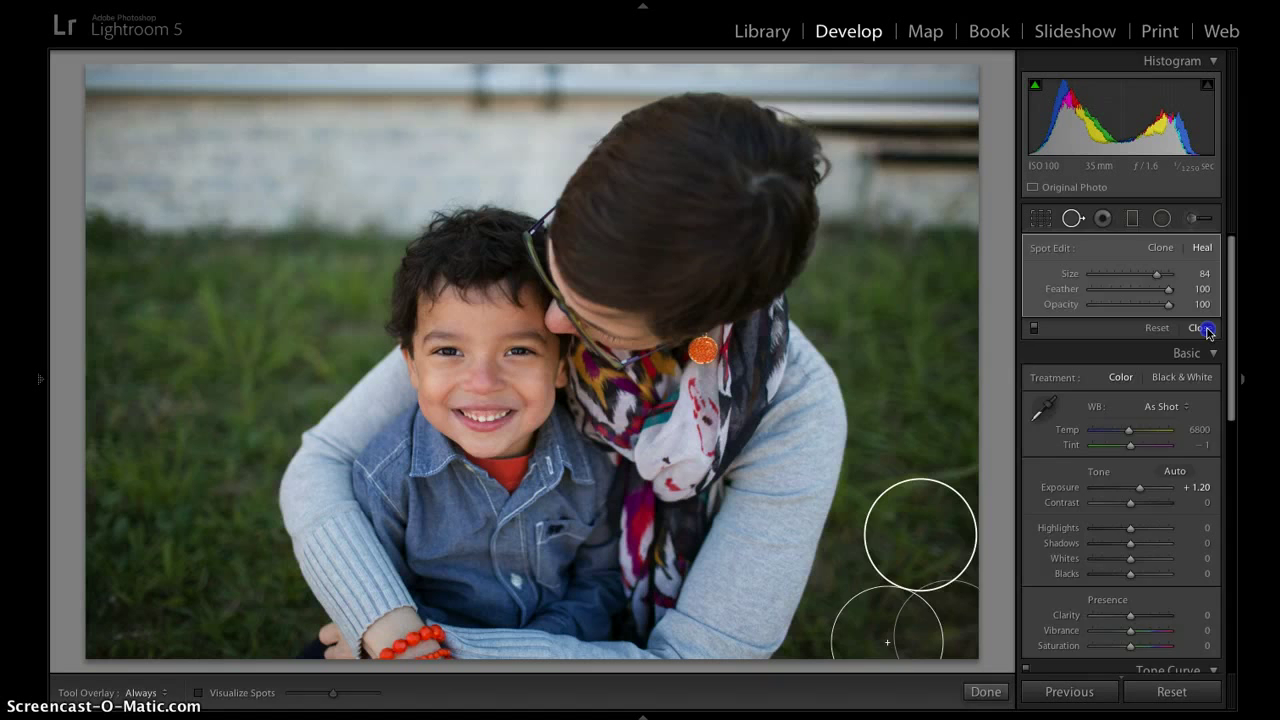